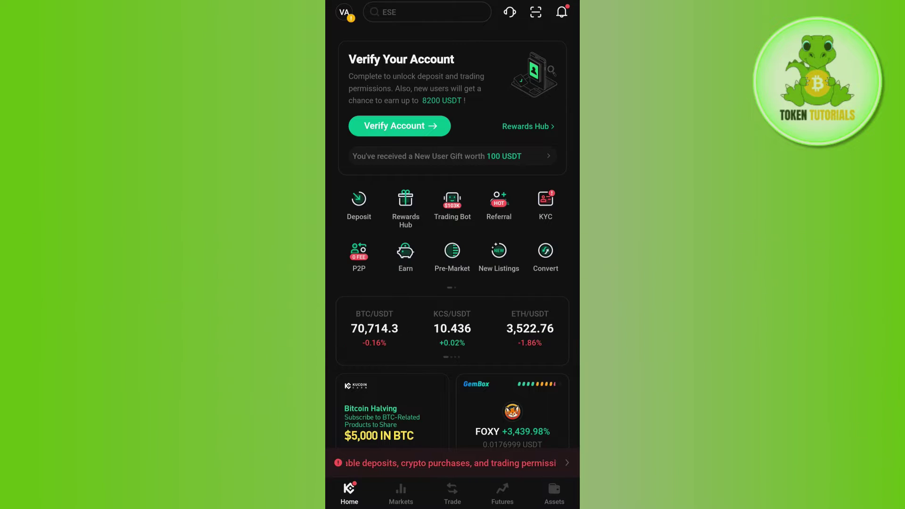
pyautogui.scroll(-10, 453, 283)
pyautogui.scroll(-5, 453, 283)
pyautogui.scroll(15, 453, 283)
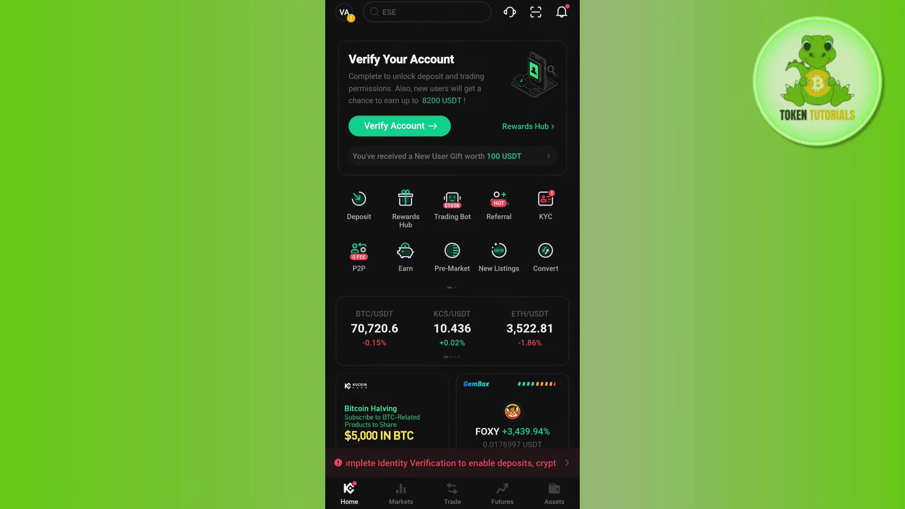
# Go to Security through the VA avatar's profile menu.
pyautogui.click(345, 12)
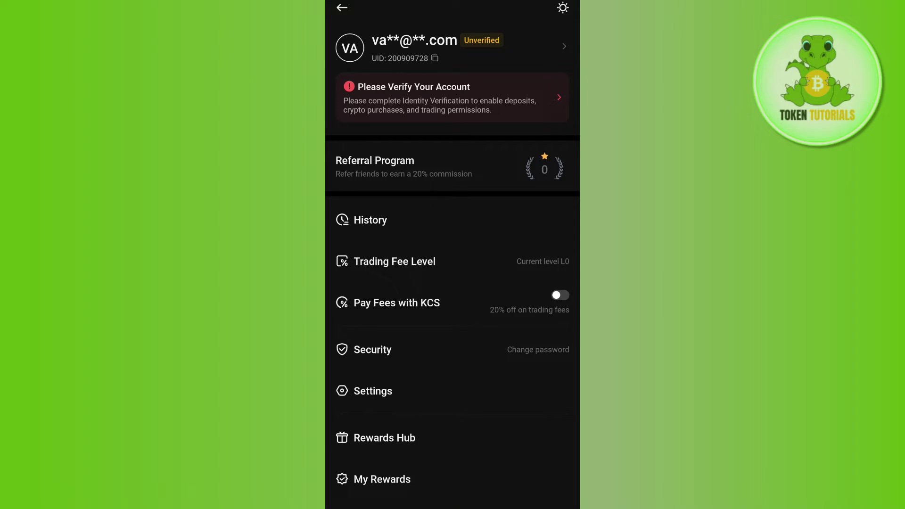
pyautogui.click(453, 349)
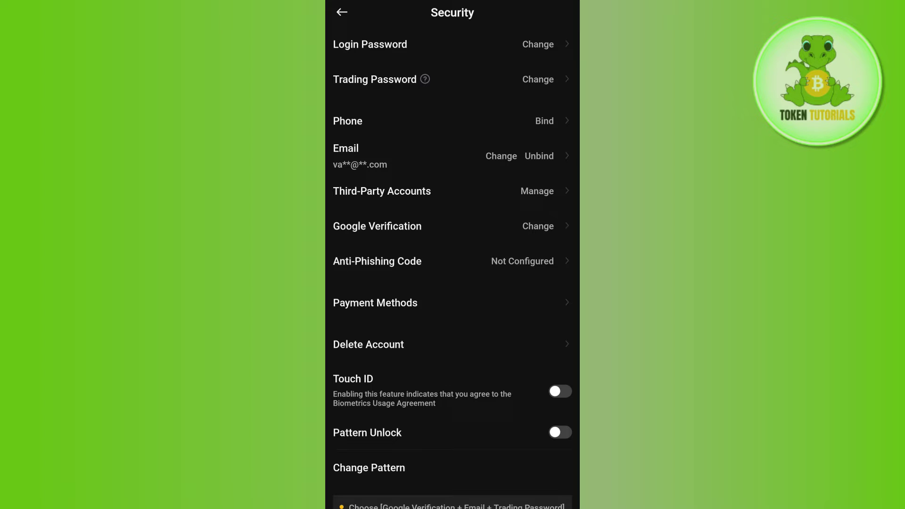
# Start Delete Account and tick 'I fully understand and accept the consequences.'.
pyautogui.click(389, 344)
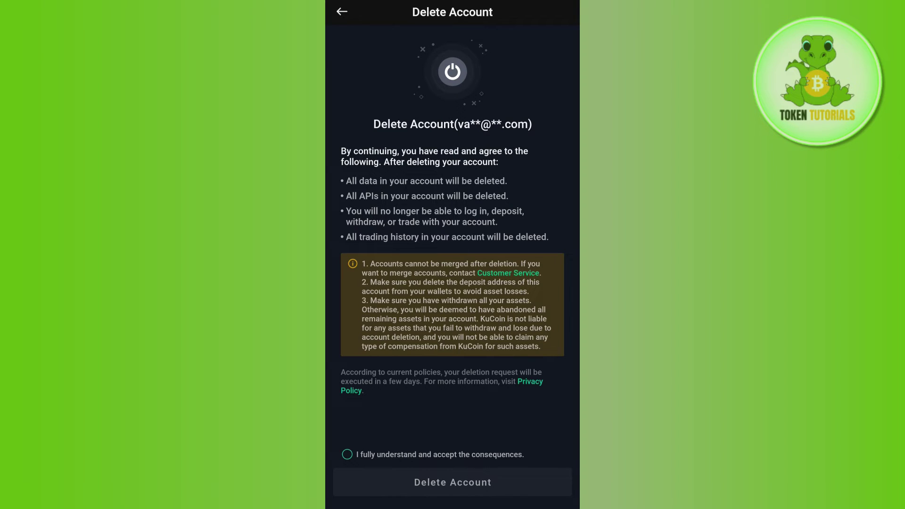
pyautogui.click(347, 454)
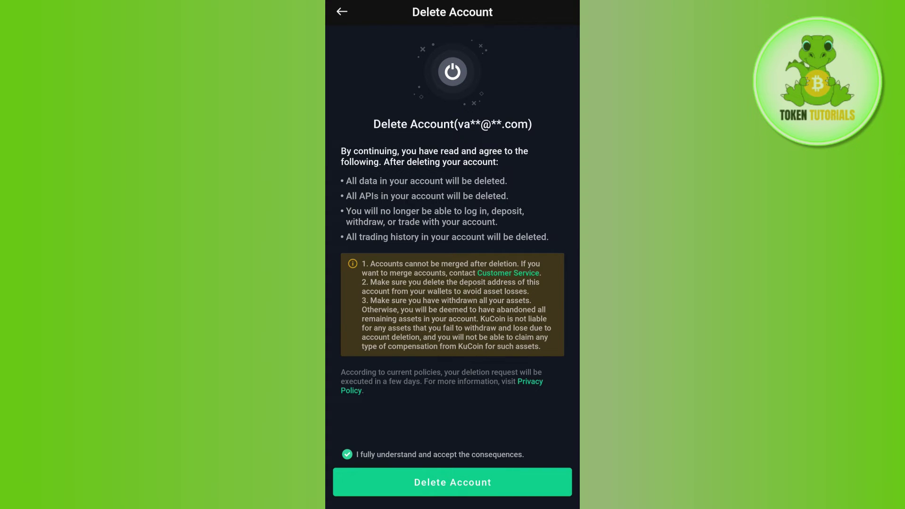
# Continue to the deletion reason form, choose Other and enter 'hi' as the reason.
pyautogui.click(453, 481)
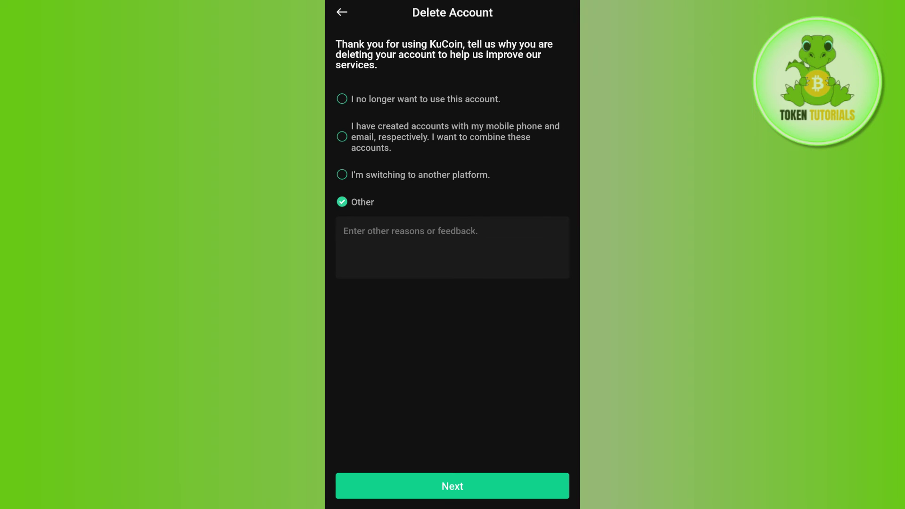
pyautogui.click(453, 248)
pyautogui.write('hi')
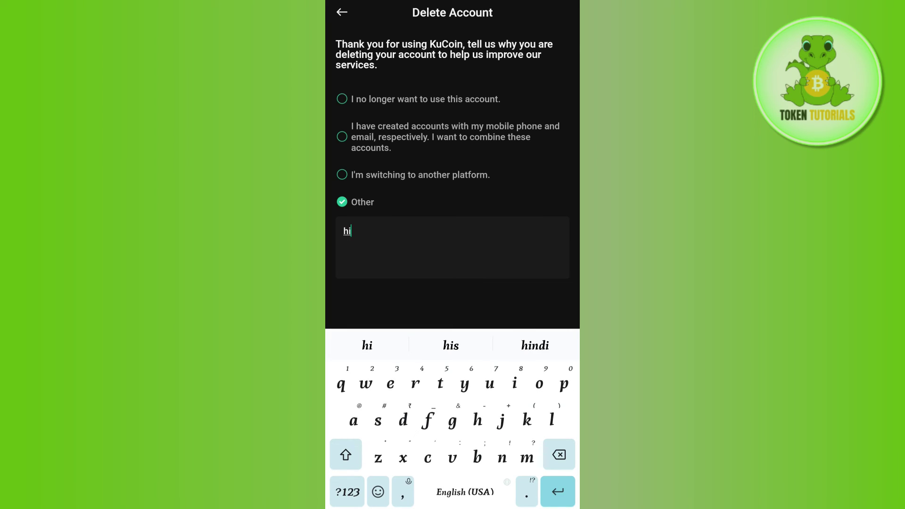
pyautogui.press('Escape')
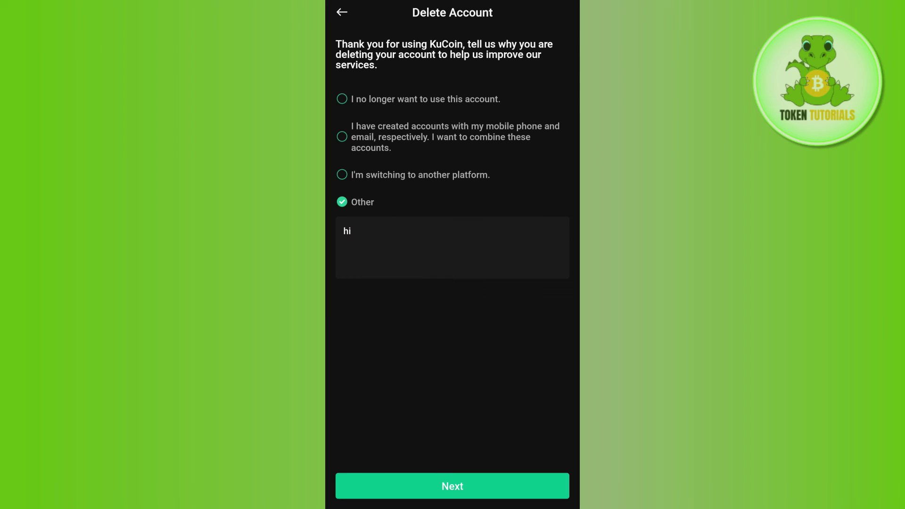